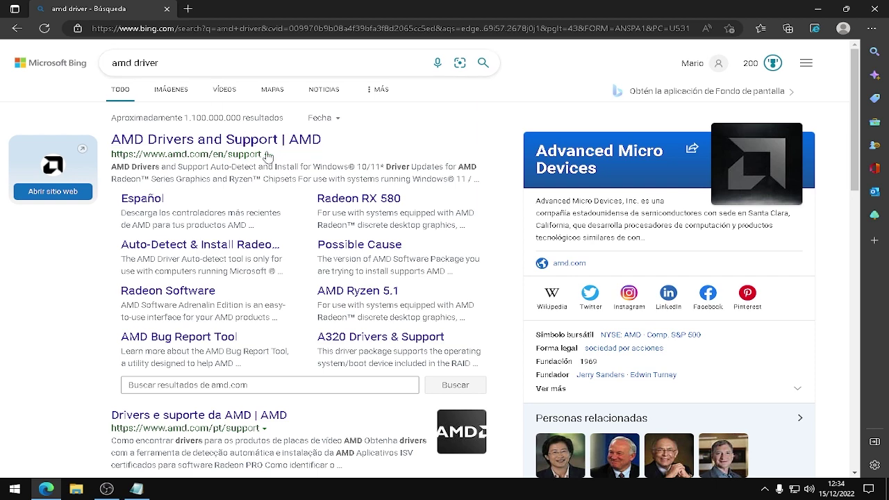
# Step: Open the AMD Drivers and Support page and submit Graphics, Radeon 500 Series, Radeon RX 500 Series, Radeon RX 550 as the product
pyautogui.click(186, 141)
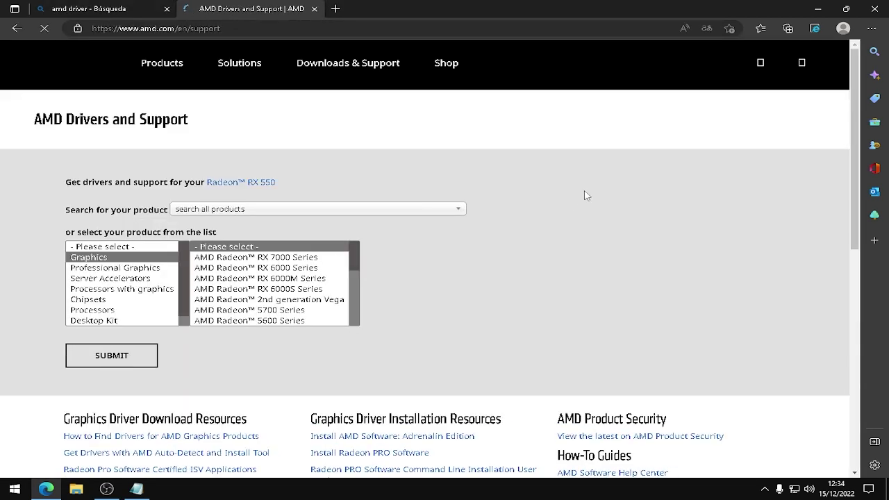
pyautogui.moveTo(349, 297); pyautogui.dragTo(358, 233)
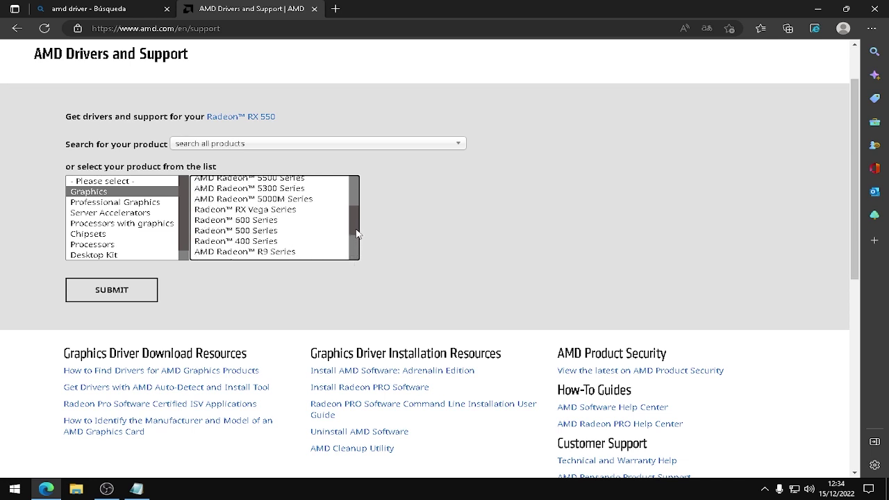
pyautogui.click(334, 231)
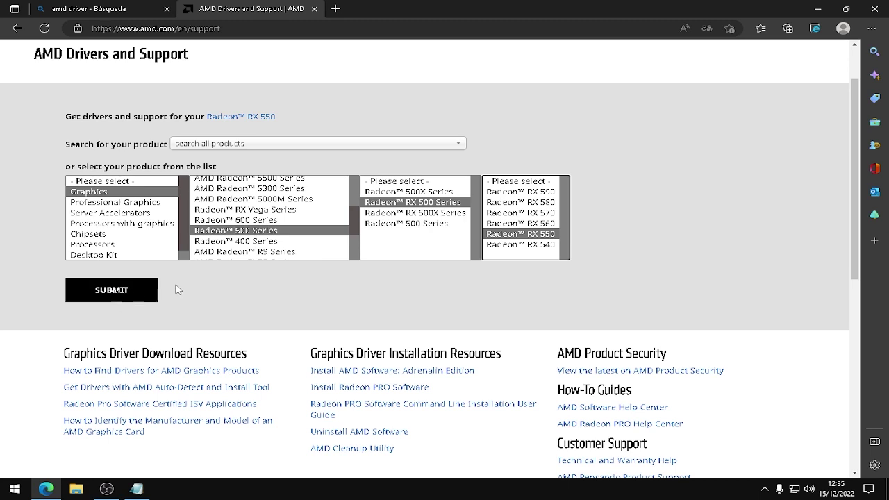
pyautogui.click(117, 293)
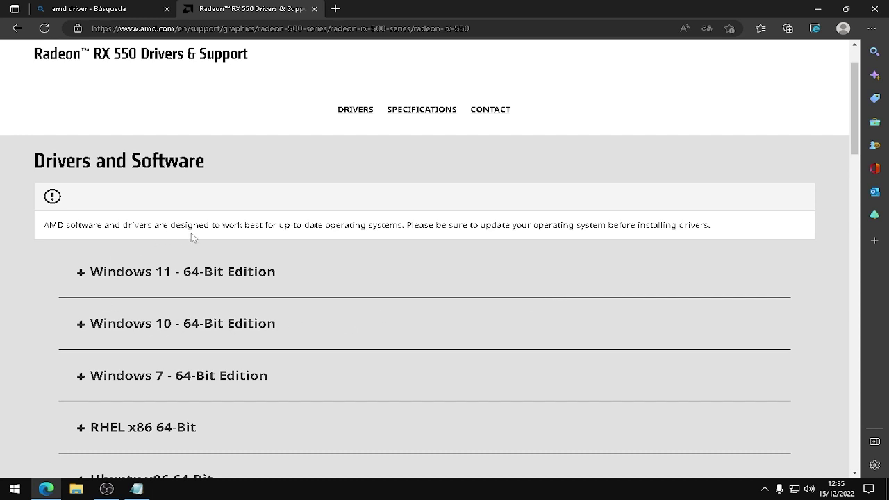
# Step: Expand the Windows 10 - 64-Bit Edition drivers, examine the recommended Adrenalin 22.11.2 entry, and minimize the browser
pyautogui.scroll(-2, 323, 314)
pyautogui.scroll(1, 328, 329)
pyautogui.scroll(1, 294, 352)
pyautogui.click(99, 326)
pyautogui.scroll(-1, 139, 306)
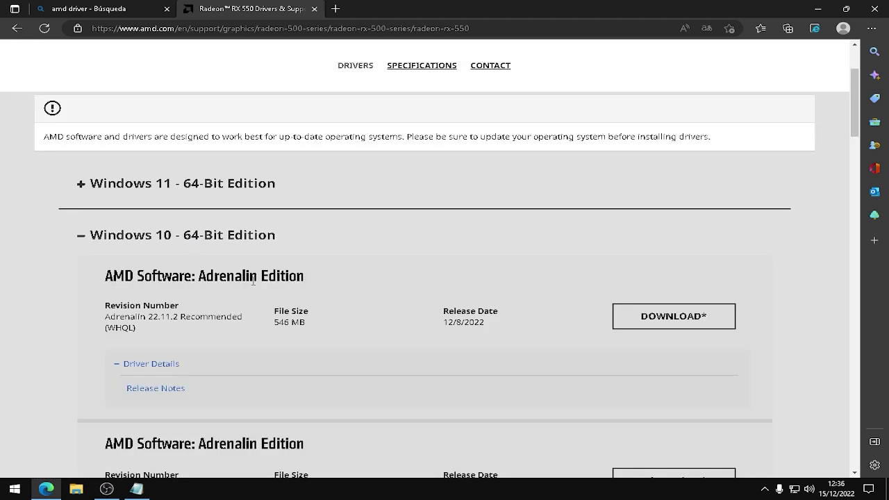
pyautogui.moveTo(107, 316); pyautogui.dragTo(244, 317)
pyautogui.click(183, 319)
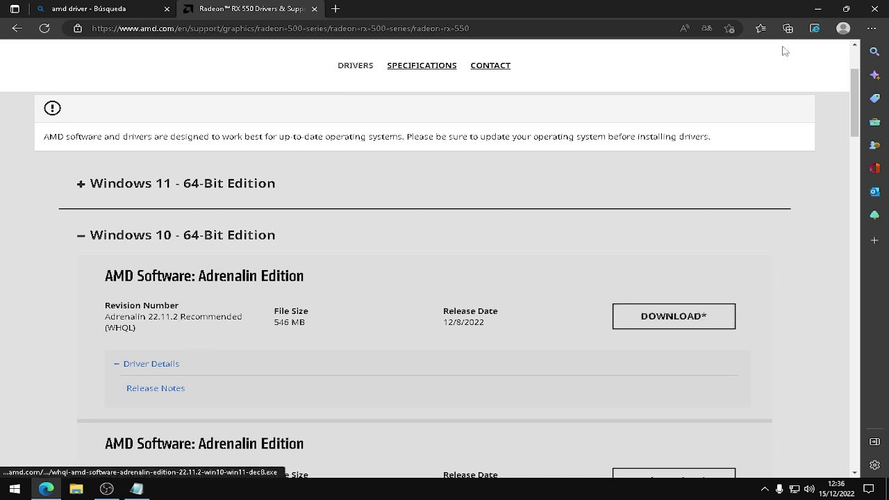
pyautogui.click(818, 8)
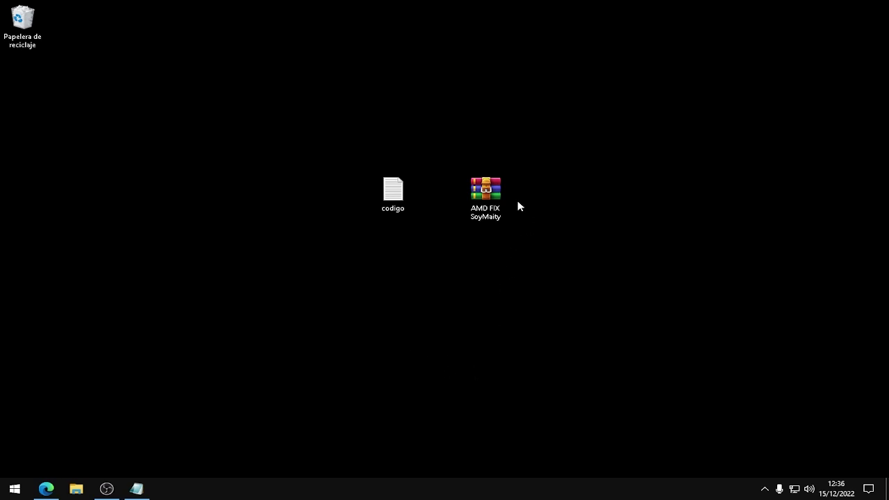
# Step: Extract the AMD FIX SoyMaity archive onto the desktop and place the extracted Amd_gpu_stutter_fix file above the archive
pyautogui.click(485, 200)
pyautogui.moveTo(445, 137); pyautogui.dragTo(540, 270)
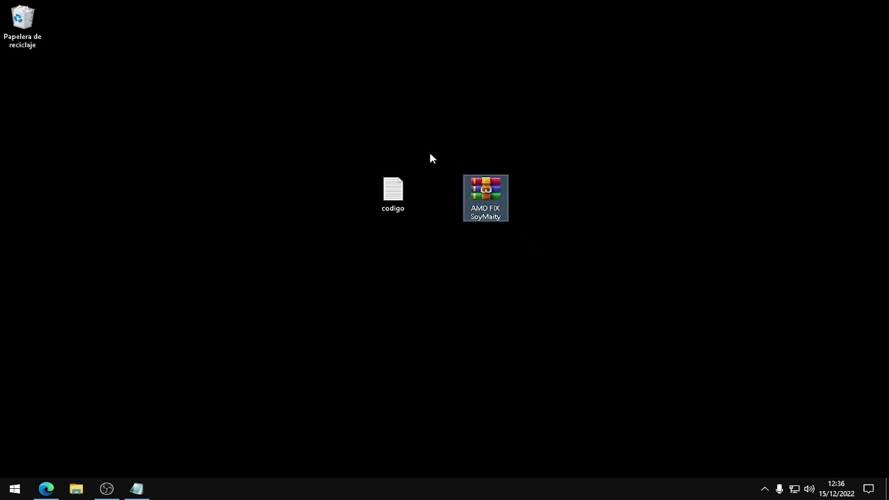
pyautogui.rightClick(482, 188)
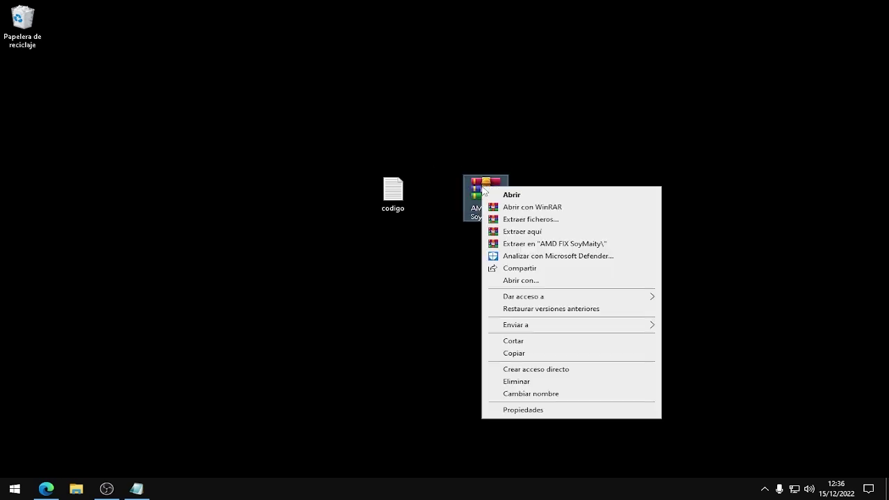
pyautogui.click(566, 233)
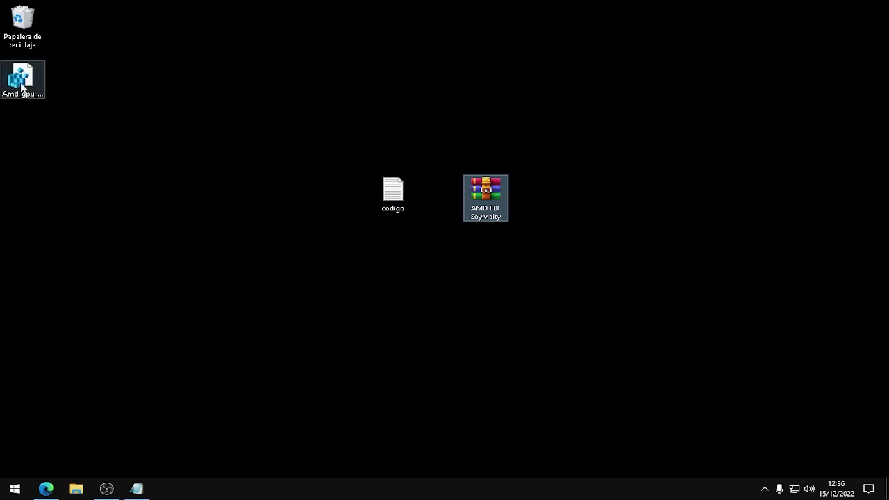
pyautogui.moveTo(21, 87); pyautogui.dragTo(486, 143)
pyautogui.moveTo(431, 103); pyautogui.dragTo(561, 168)
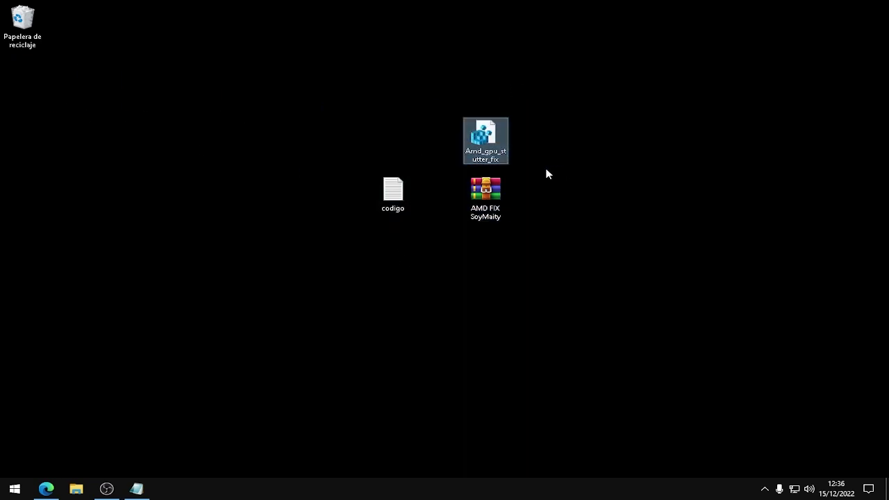
pyautogui.moveTo(434, 104)
pyautogui.mouseDown()
pyautogui.moveTo(562, 177)
pyautogui.moveTo(411, 95)
pyautogui.moveTo(452, 90)
pyautogui.moveTo(447, 104)
pyautogui.mouseUp()
# Step: Open the codigo text file, review its AMD registry entries, and minimize it
pyautogui.doubleClick(392, 191)
pyautogui.moveTo(159, 59)
pyautogui.mouseDown()
pyautogui.moveTo(229, 59)
pyautogui.moveTo(521, 197)
pyautogui.moveTo(558, 331)
pyautogui.moveTo(557, 373)
pyautogui.moveTo(540, 382)
pyautogui.moveTo(549, 391)
pyautogui.moveTo(447, 387)
pyautogui.moveTo(362, 327)
pyautogui.moveTo(325, 262)
pyautogui.moveTo(341, 262)
pyautogui.moveTo(310, 254)
pyautogui.moveTo(222, 43)
pyautogui.moveTo(209, 43)
pyautogui.moveTo(198, 151)
pyautogui.moveTo(172, 128)
pyautogui.moveTo(159, 59)
pyautogui.mouseUp()
pyautogui.scroll(-1, 550, 377)
pyautogui.scroll(-3, 540, 381)
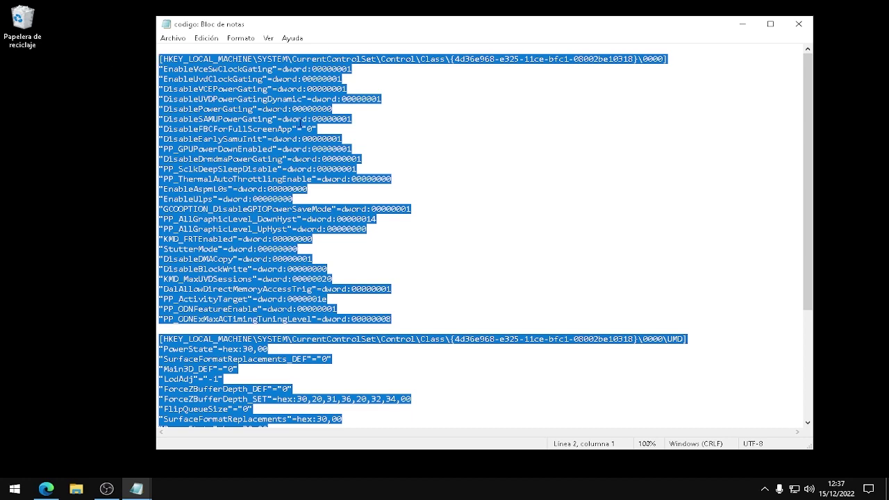
pyautogui.click(208, 79)
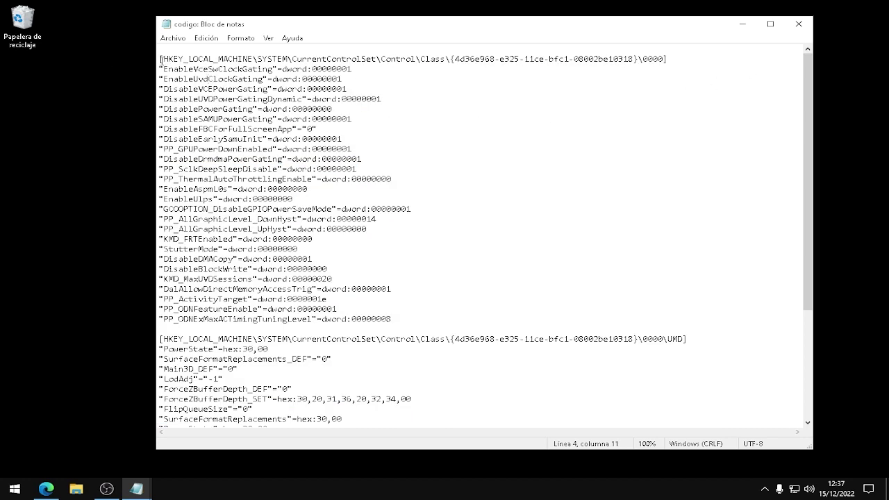
pyautogui.moveTo(160, 59); pyautogui.dragTo(331, 102)
pyautogui.click(203, 88)
pyautogui.click(742, 23)
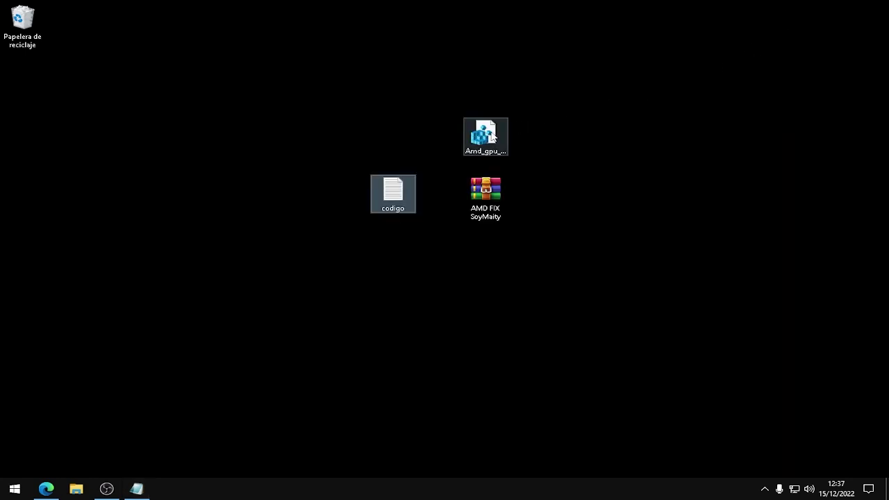
# Step: Center Amd_gpu_stutter_fix above the other two files and merge its entries into the Windows registry
pyautogui.moveTo(492, 137); pyautogui.dragTo(438, 134)
pyautogui.click(452, 112)
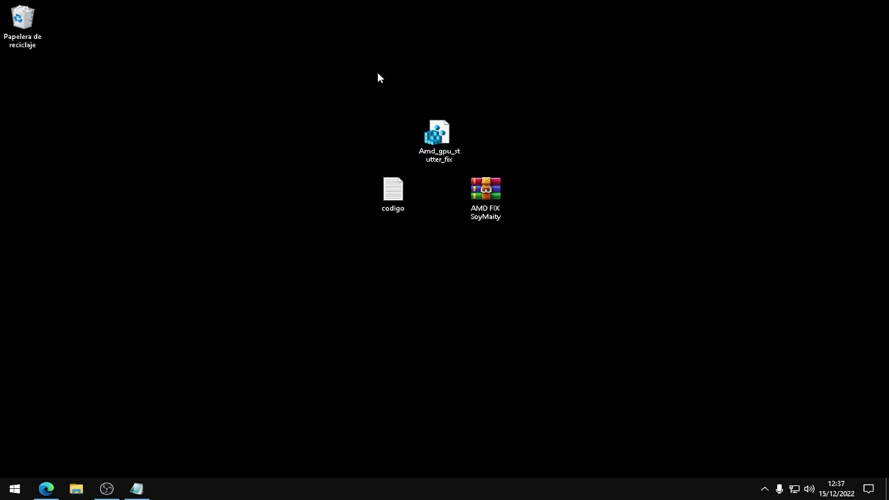
pyautogui.moveTo(376, 72); pyautogui.dragTo(499, 171)
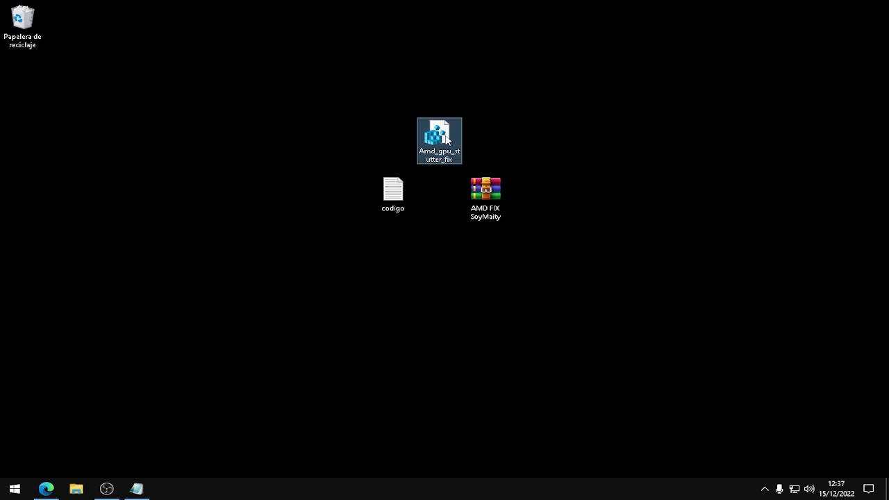
pyautogui.doubleClick(448, 141)
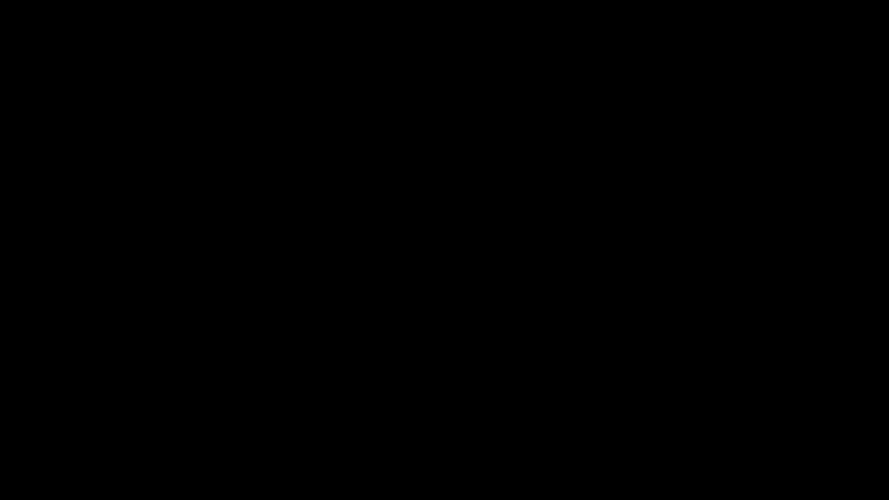
pyautogui.click(389, 184)
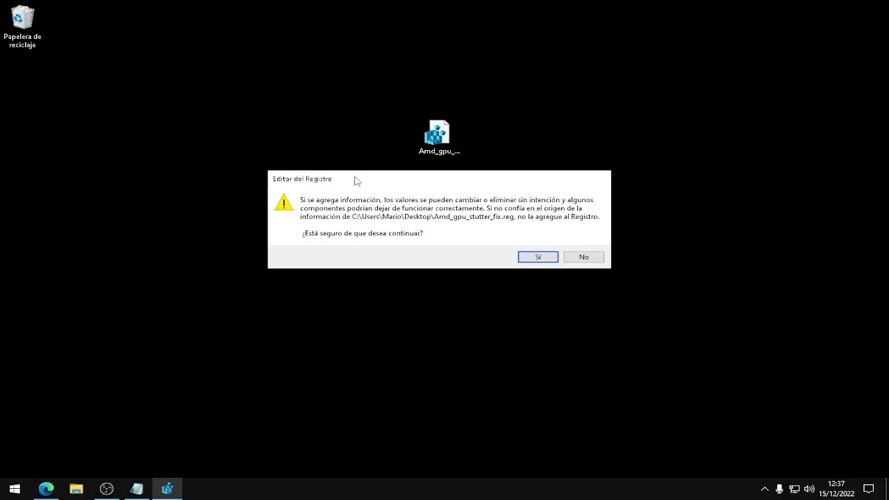
pyautogui.moveTo(357, 180); pyautogui.dragTo(352, 252)
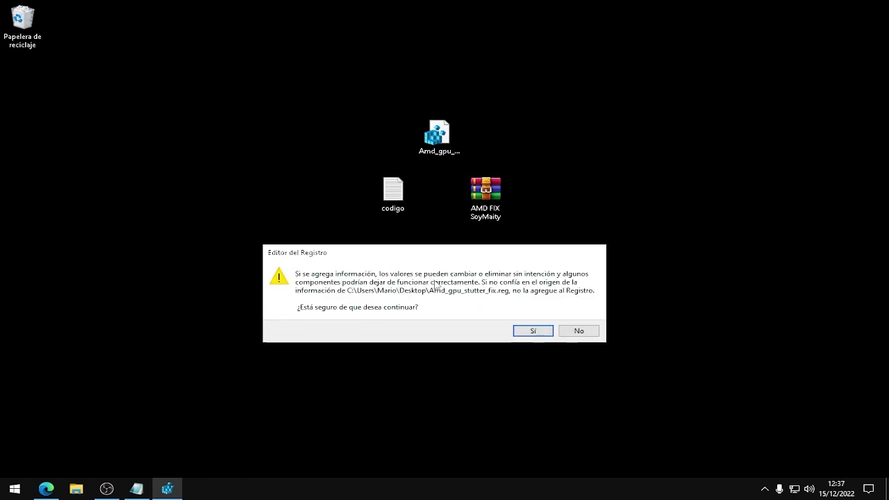
pyautogui.click(534, 333)
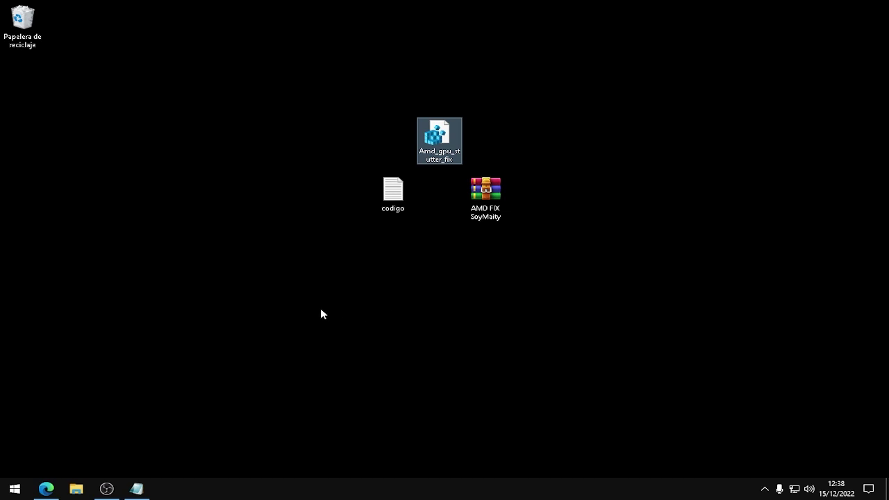
# Step: Enter powercfg -duplicatescheme e9a42b02-d5df-448d-aa00-03f14749eb61 in Windows PowerShell running as administrator, and close PowerShell
pyautogui.click(7, 490)
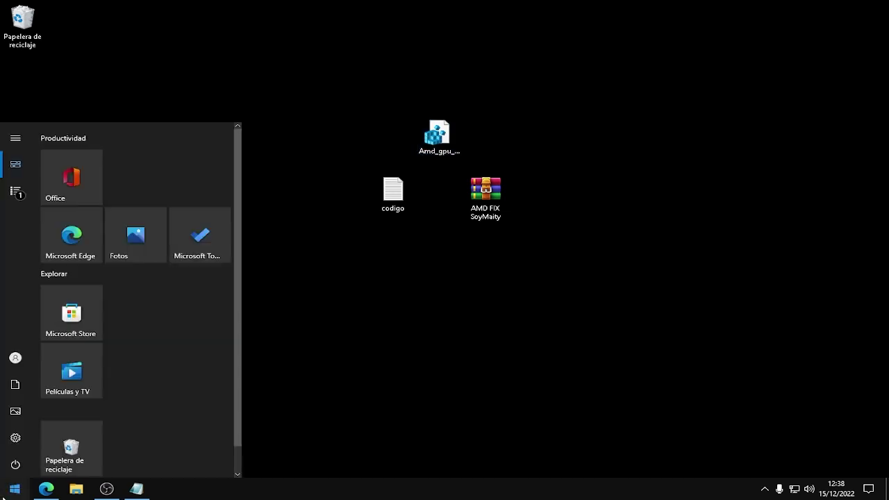
pyautogui.write('power')
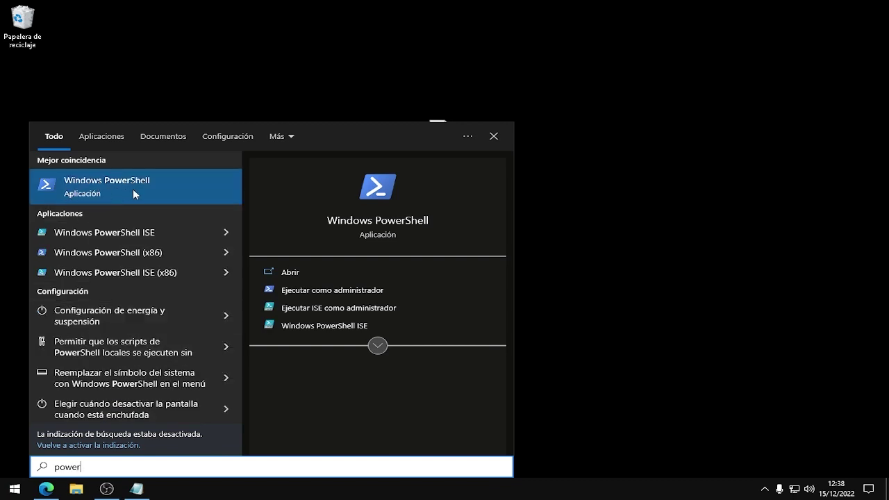
pyautogui.click(333, 293)
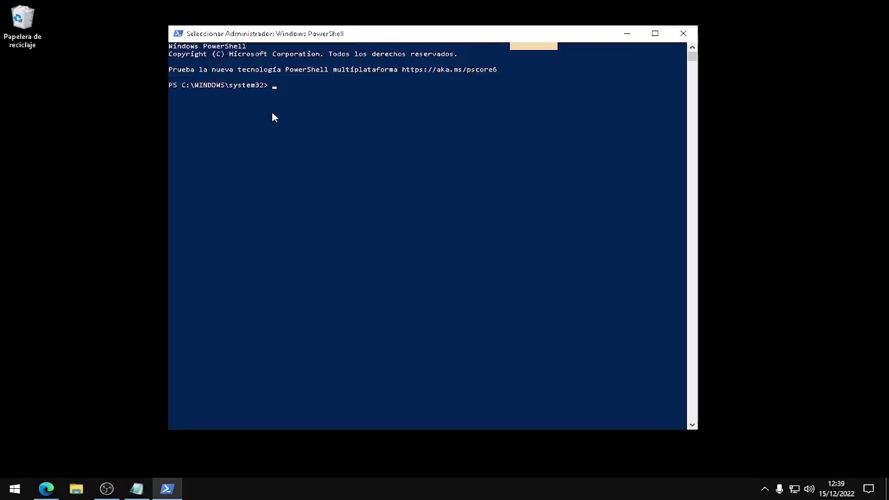
pyautogui.click(275, 85)
pyautogui.rightClick(314, 104)
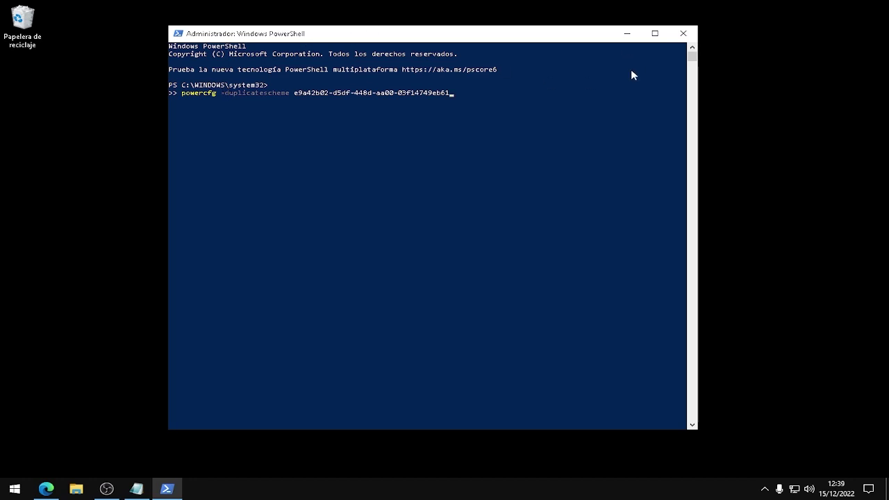
pyautogui.click(684, 33)
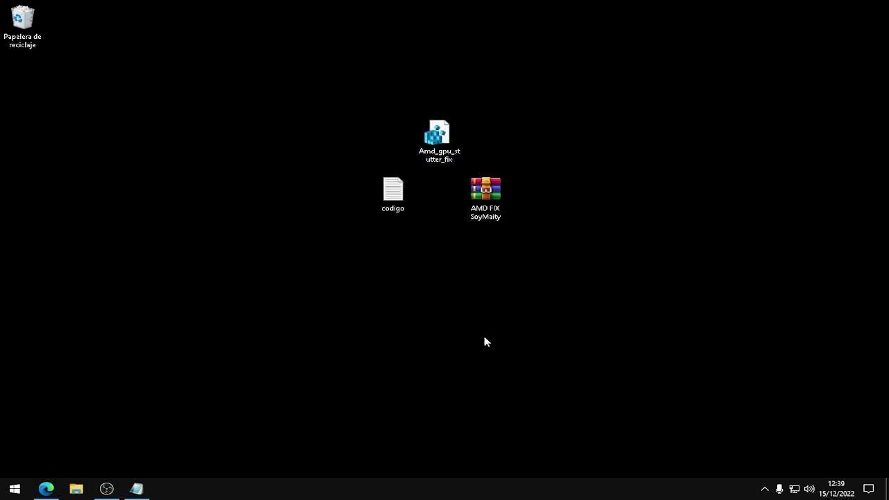
# Step: Find the power plan editor through a Windows search for "plan" and open the plan's advanced power settings
pyautogui.click(9, 494)
pyautogui.write('plan')
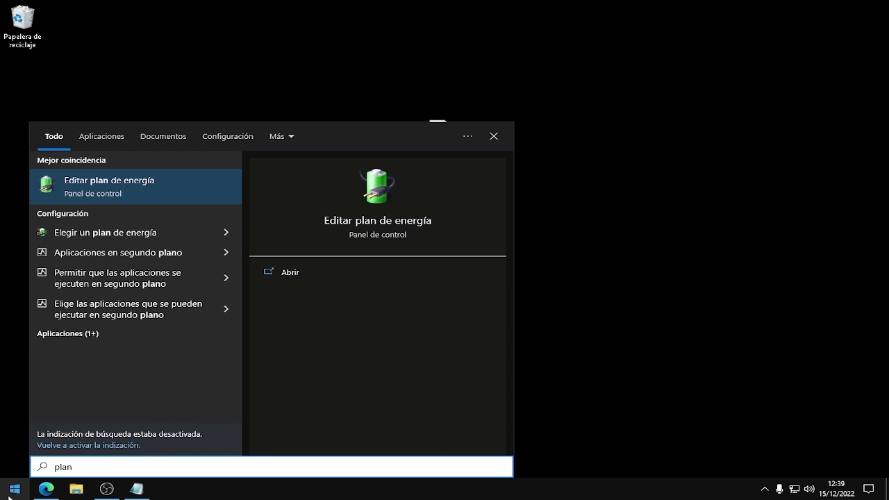
pyautogui.press('Return')
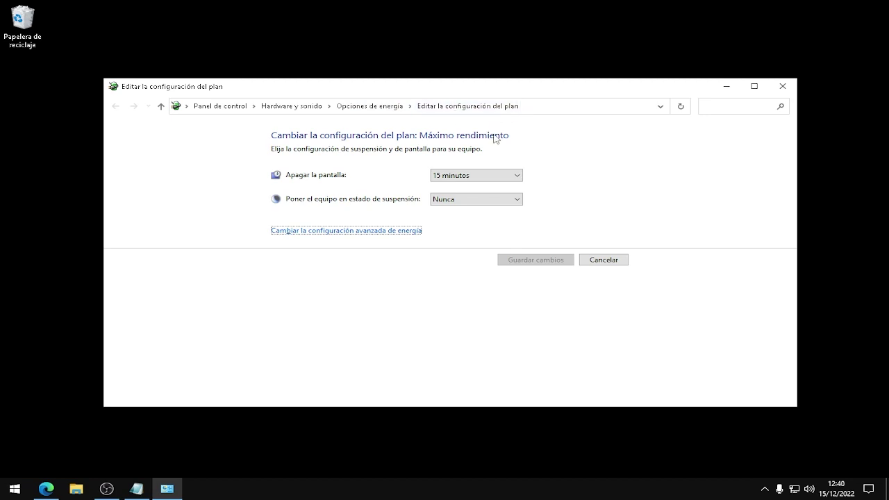
pyautogui.click(398, 234)
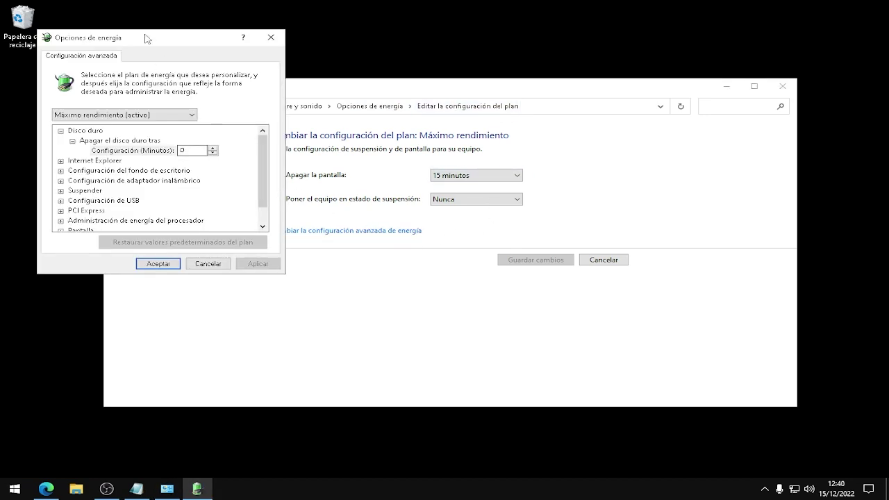
pyautogui.moveTo(148, 38); pyautogui.dragTo(416, 129)
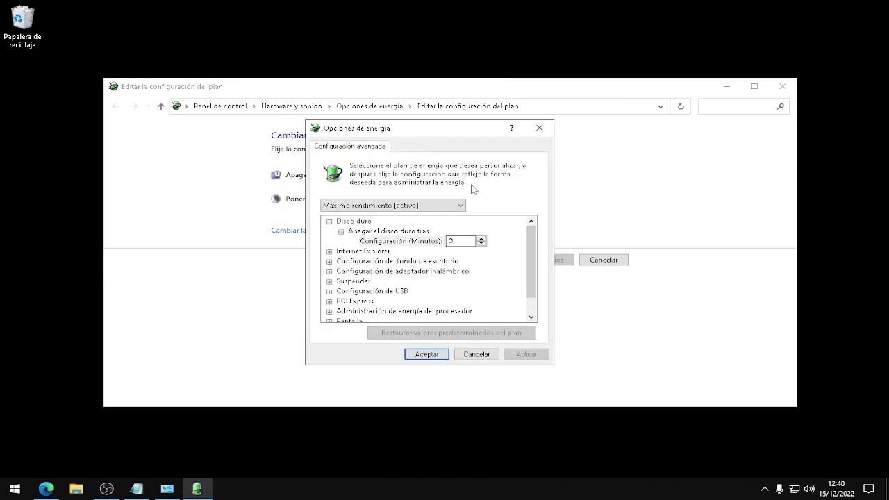
# Step: Choose Máximo rendimiento as the power plan, accept the power options, and close the plan settings
pyautogui.click(421, 206)
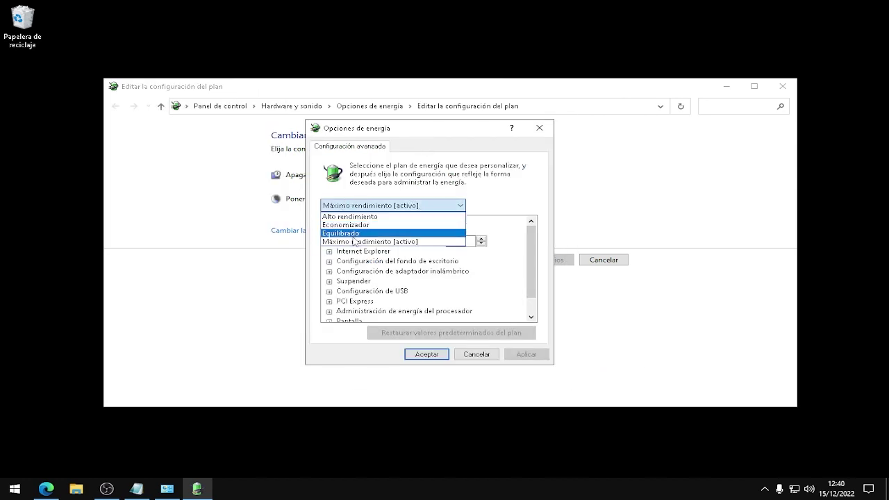
pyautogui.click(468, 202)
pyautogui.click(444, 207)
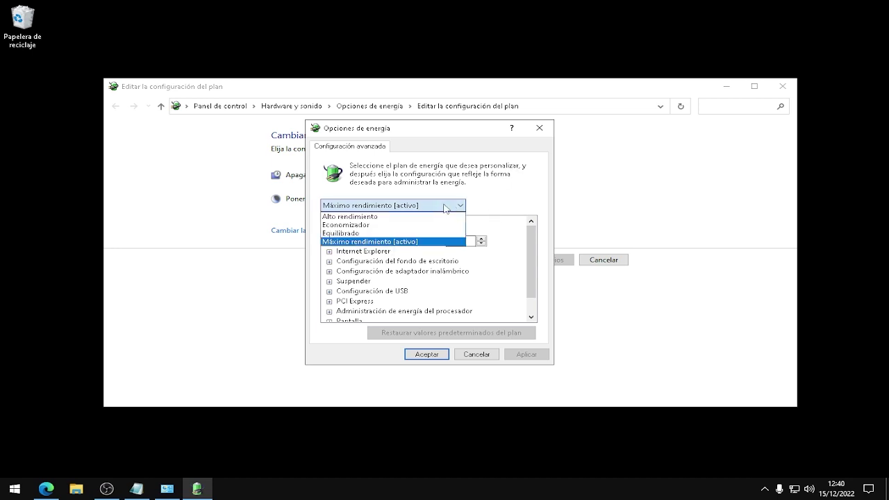
pyautogui.click(379, 242)
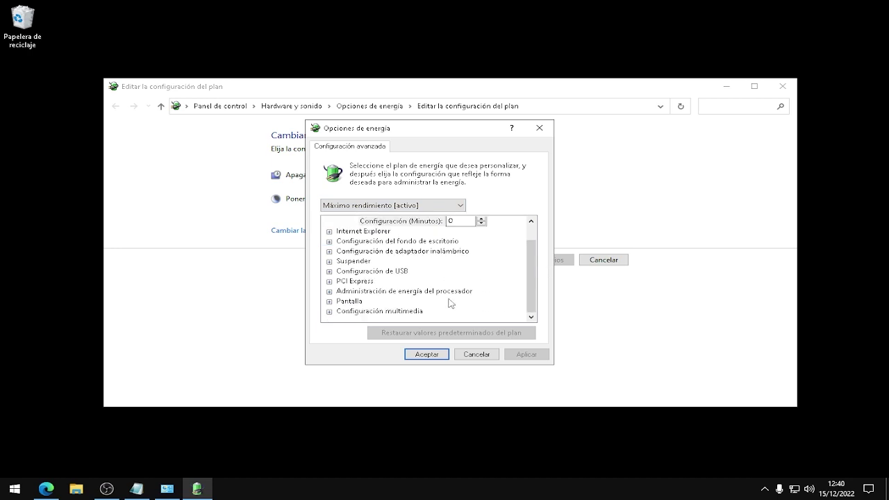
pyautogui.scroll(-1, 452, 303)
pyautogui.click(427, 354)
pyautogui.click(783, 86)
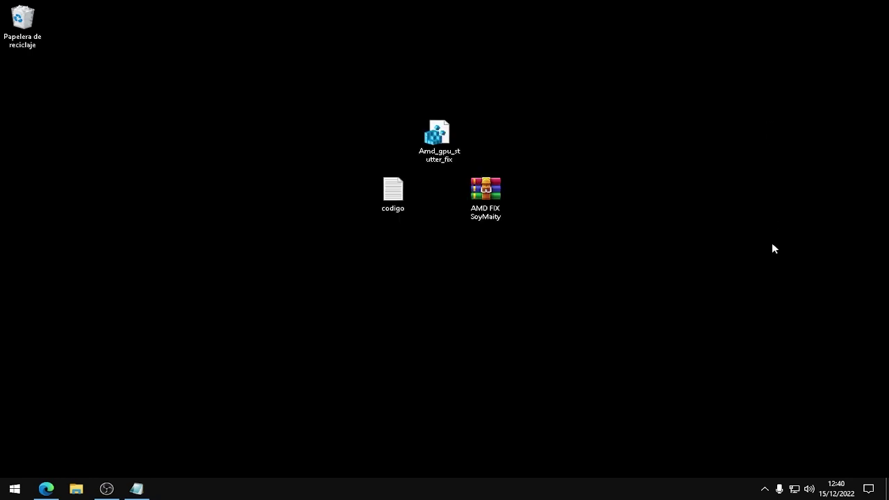